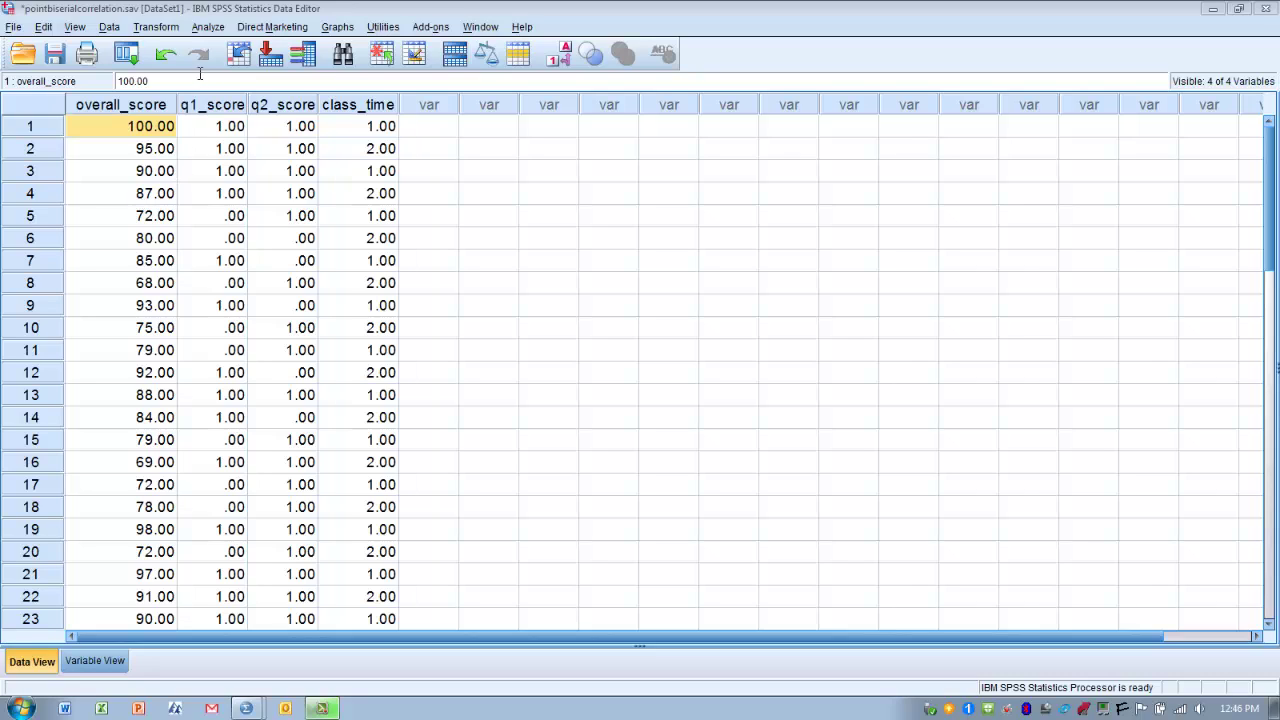
Run a two-tailed Pearson bivariate correlation on overall_score, q1_score, q2_score and class_time, with significant correlations flagged
click(208, 27)
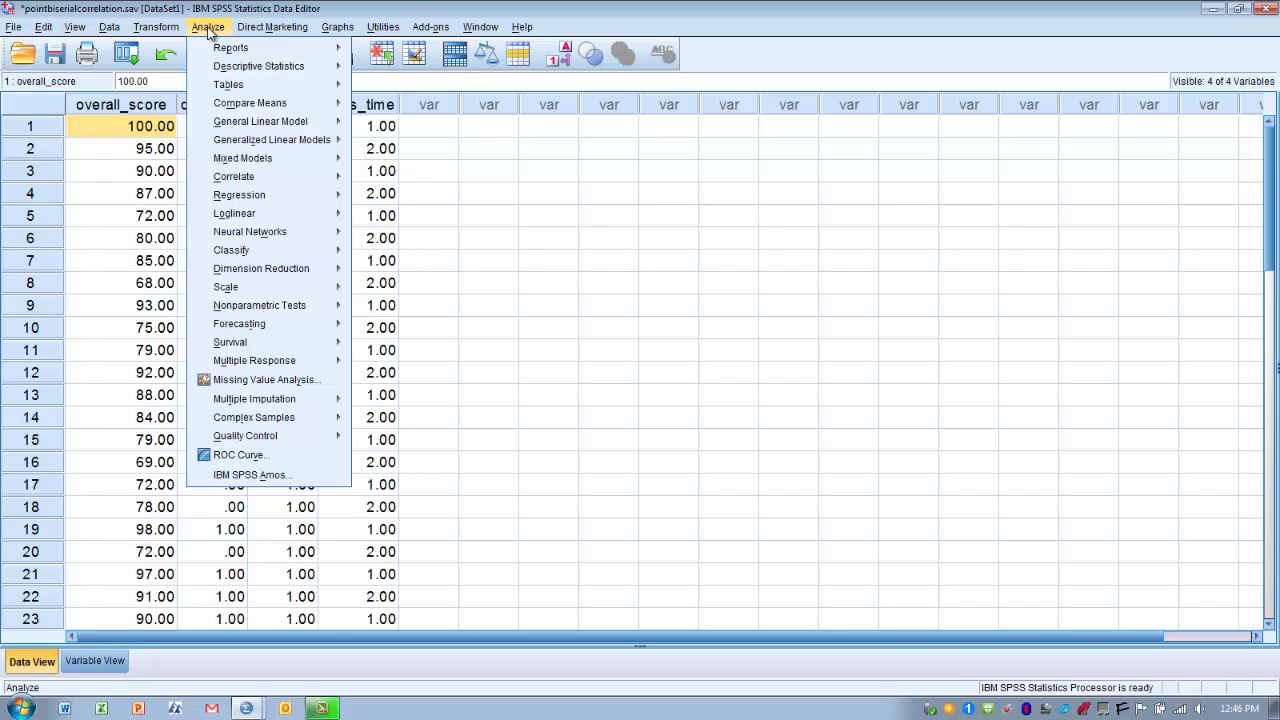
mouse_move(252, 176)
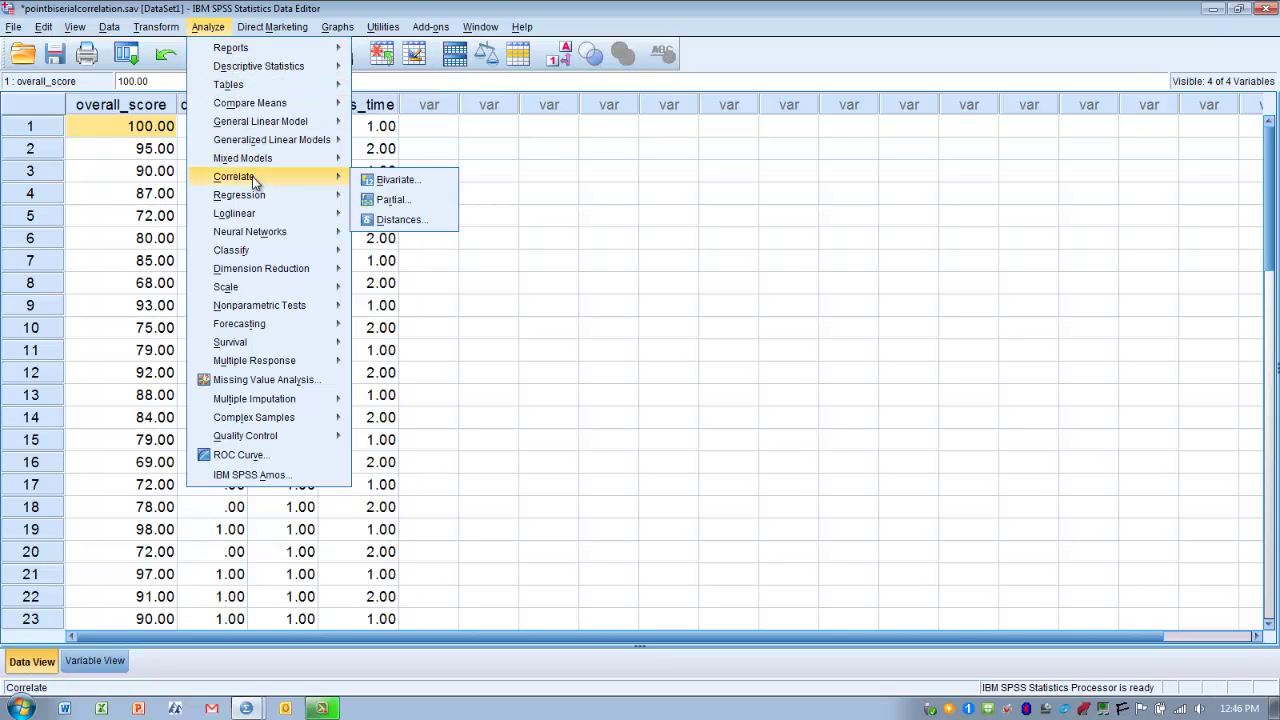
click(392, 180)
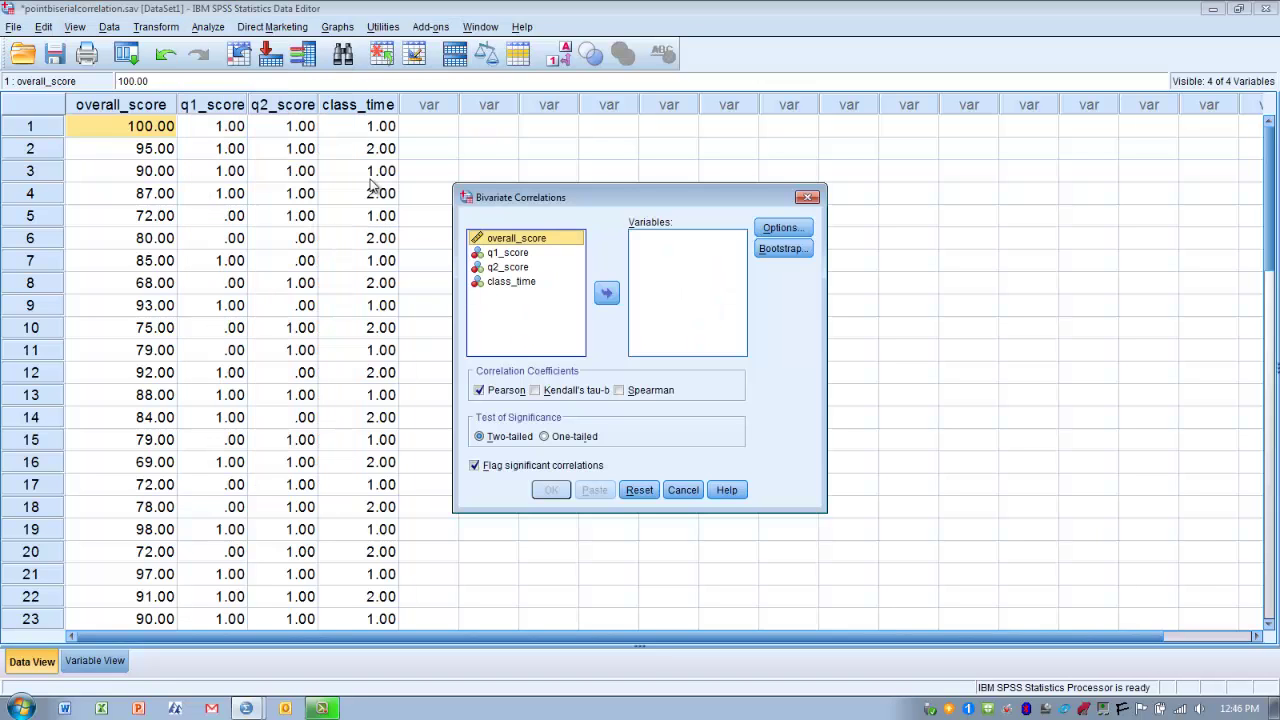
ctrl+click(507, 256)
ctrl+click(509, 268)
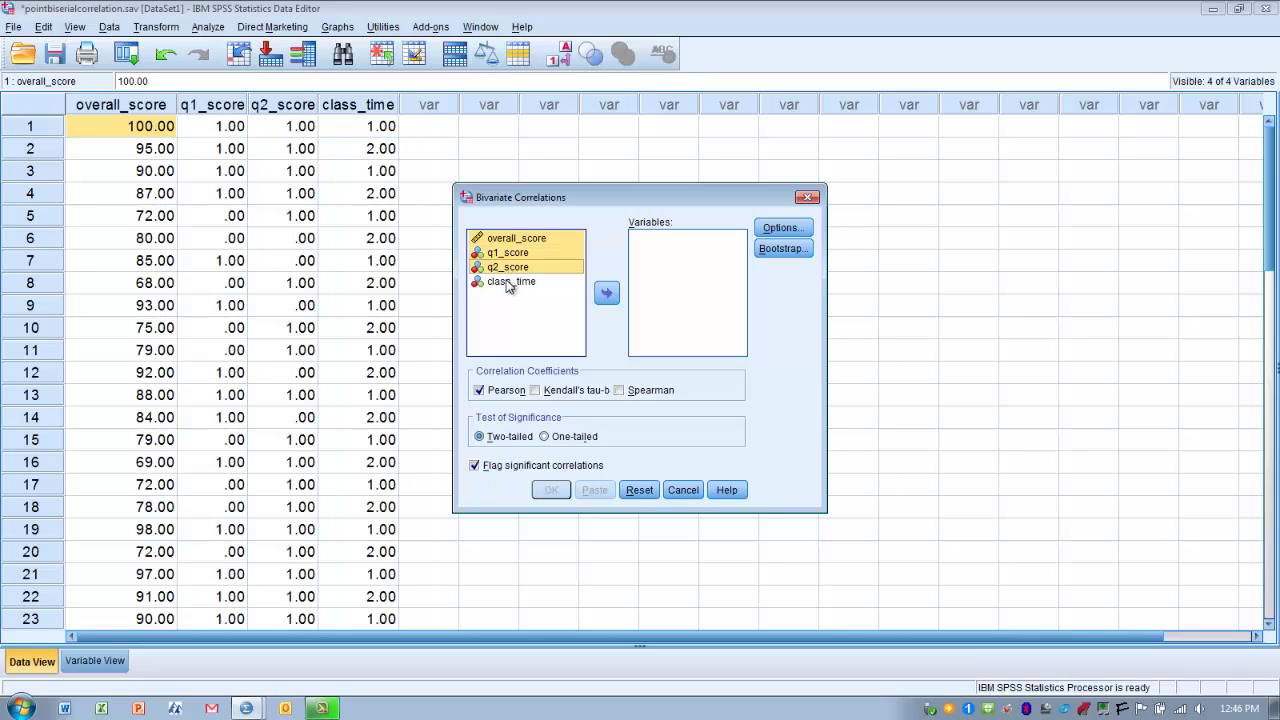
ctrl+click(510, 283)
click(606, 294)
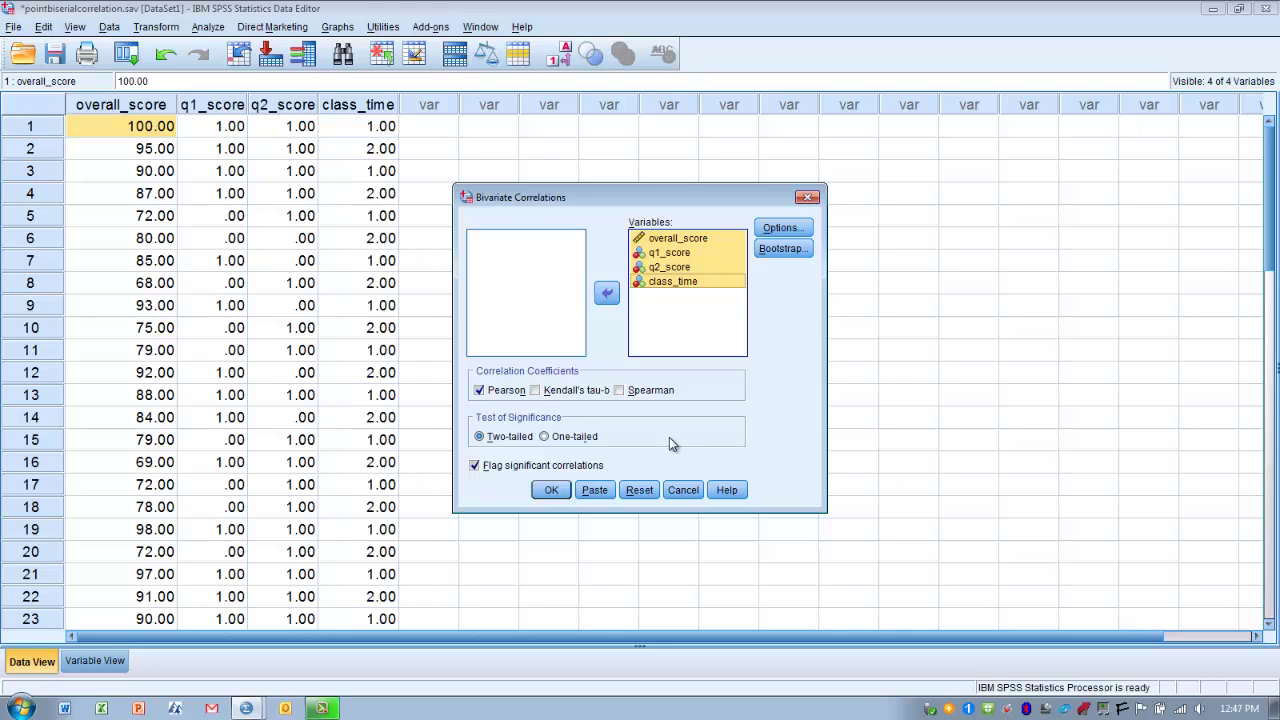
click(551, 490)
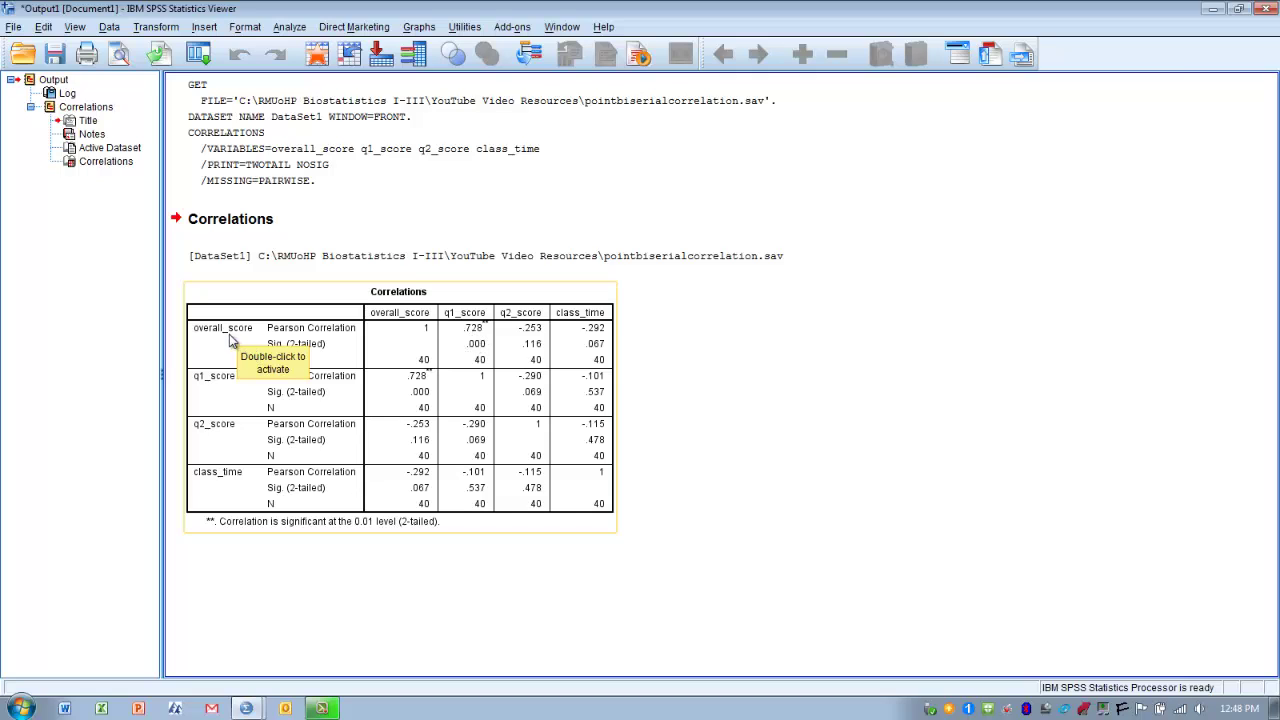
click(344, 638)
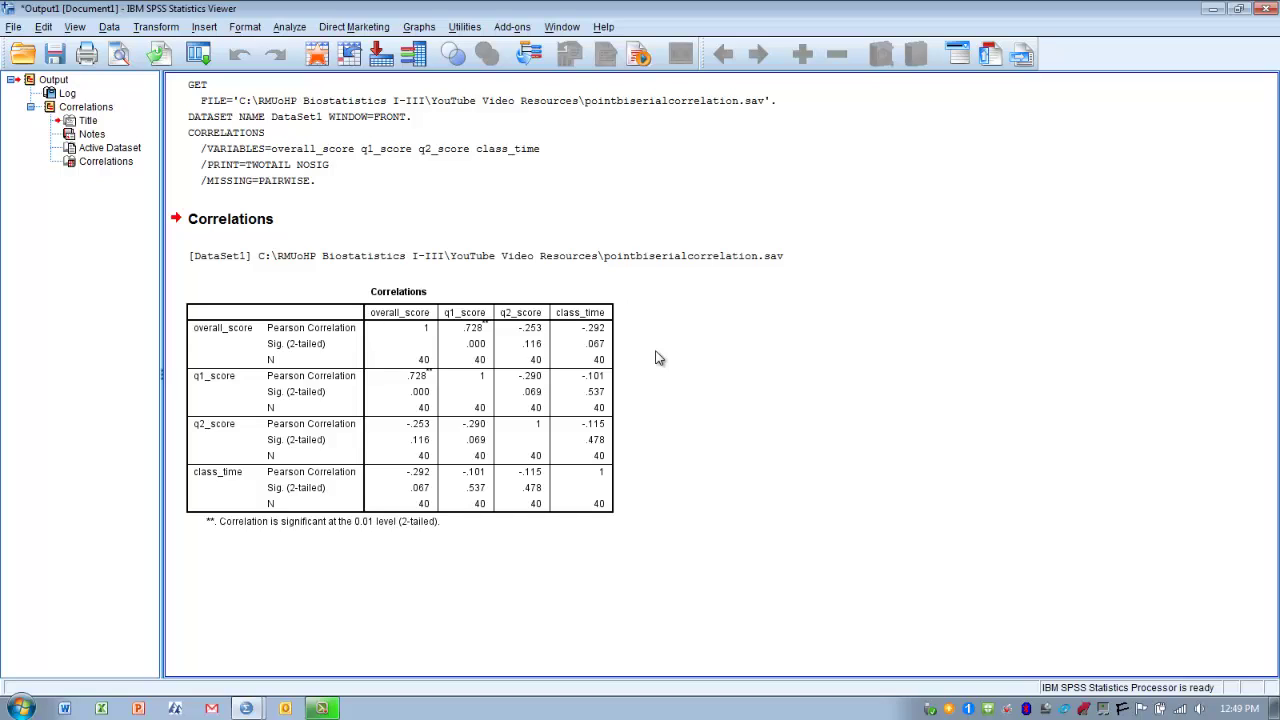
click(601, 320)
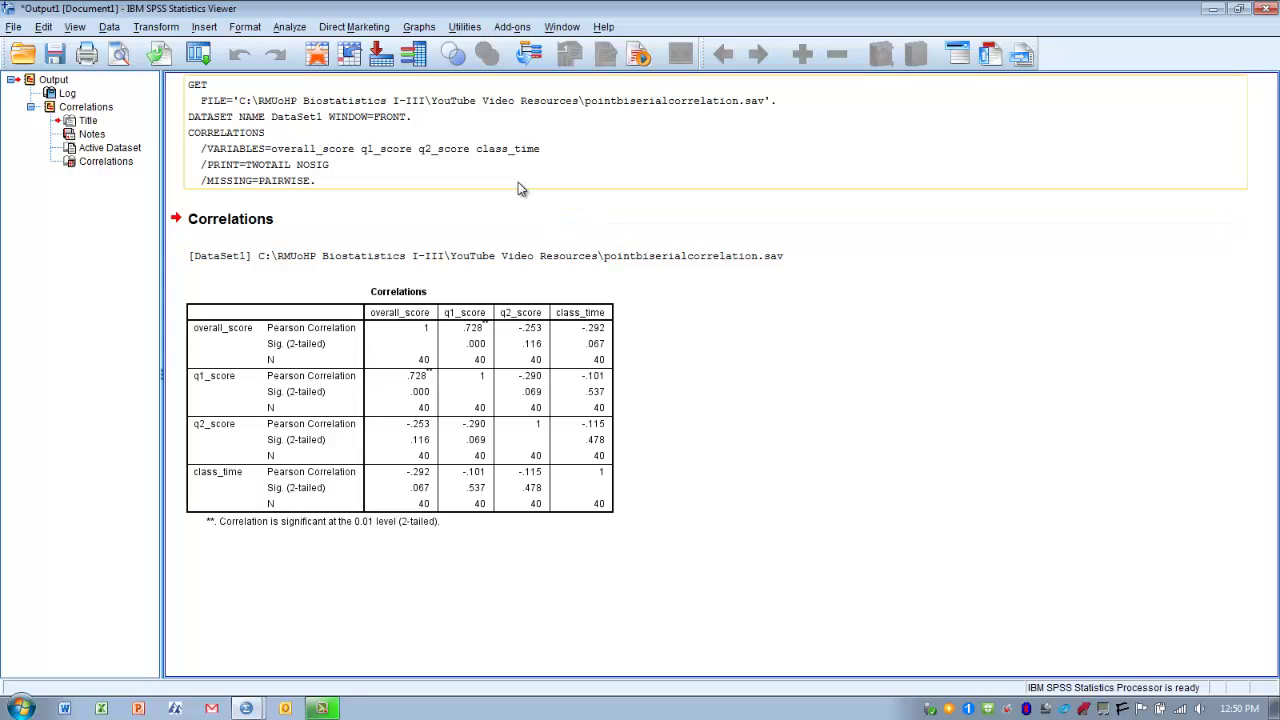
Create a simple scatterplot with overall_score on the Y axis and q1_score on the X axis
click(420, 27)
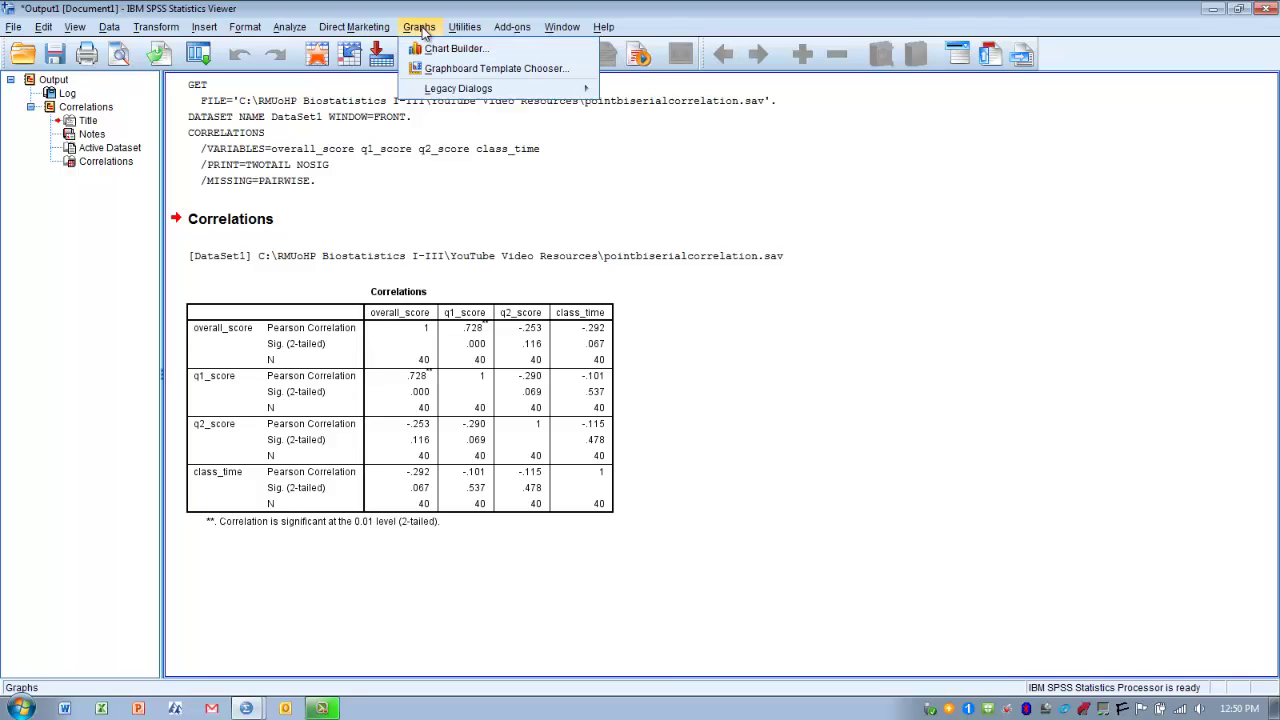
mouse_move(437, 92)
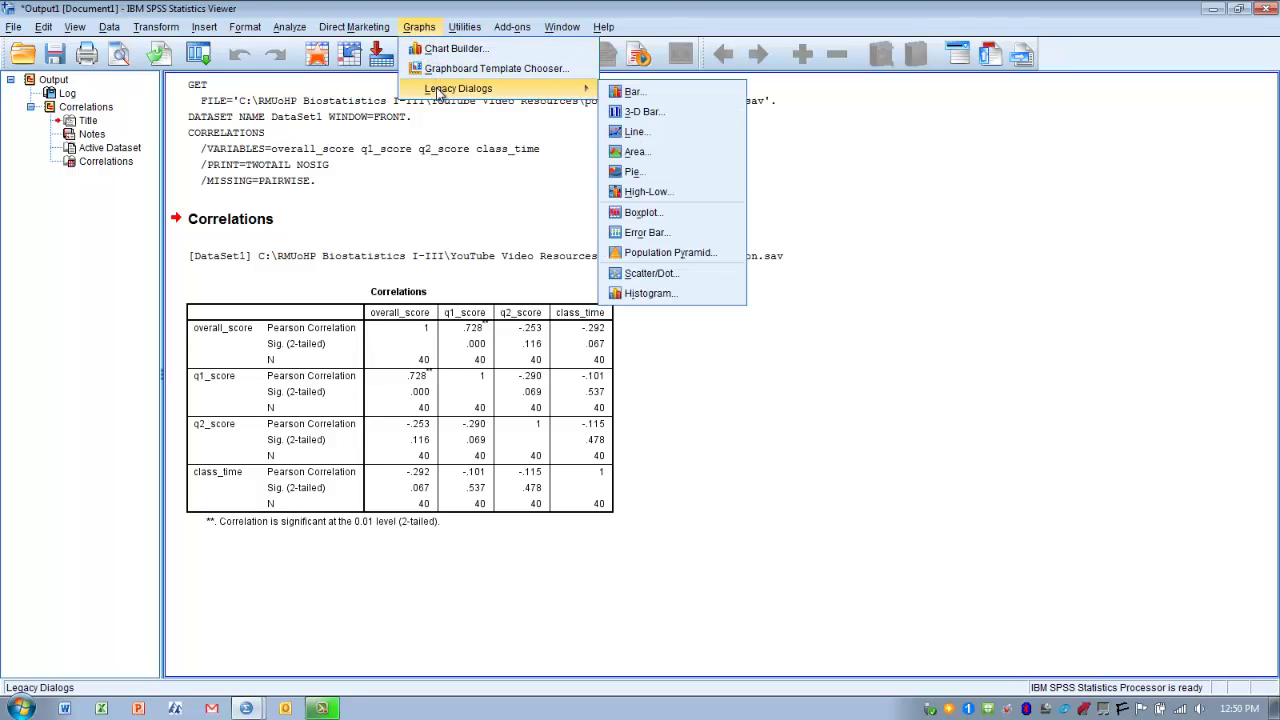
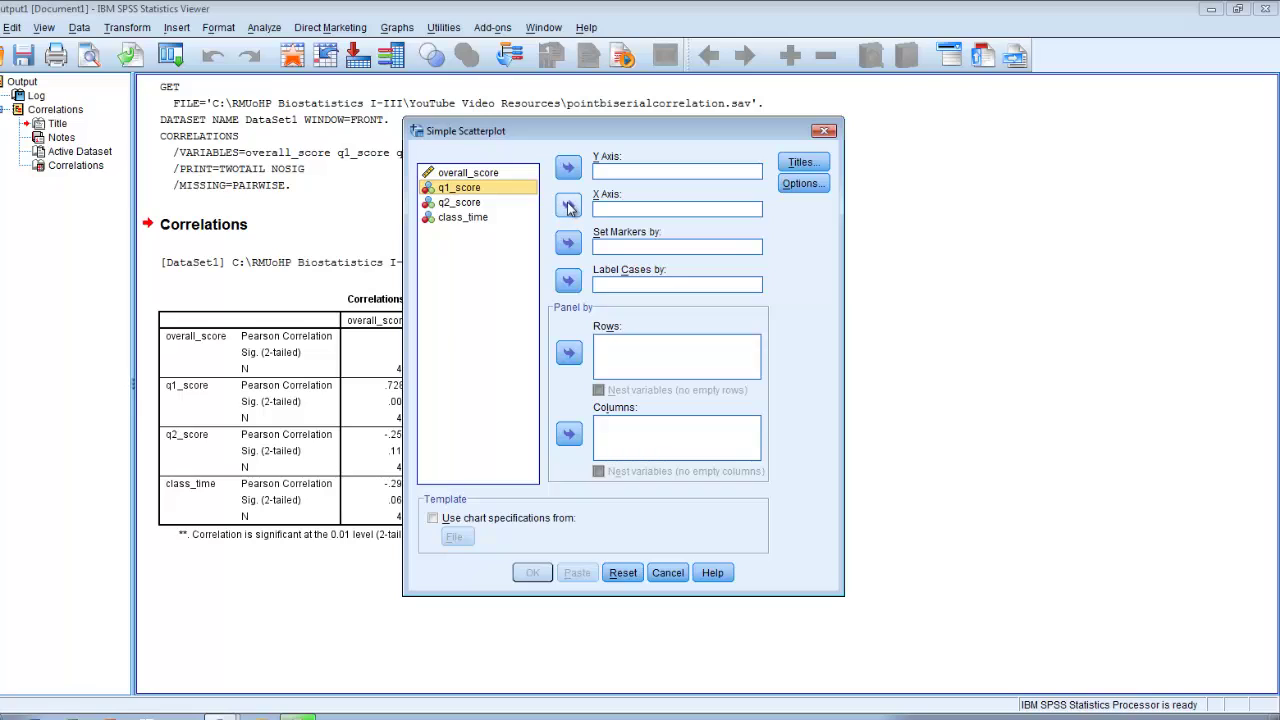
click(569, 206)
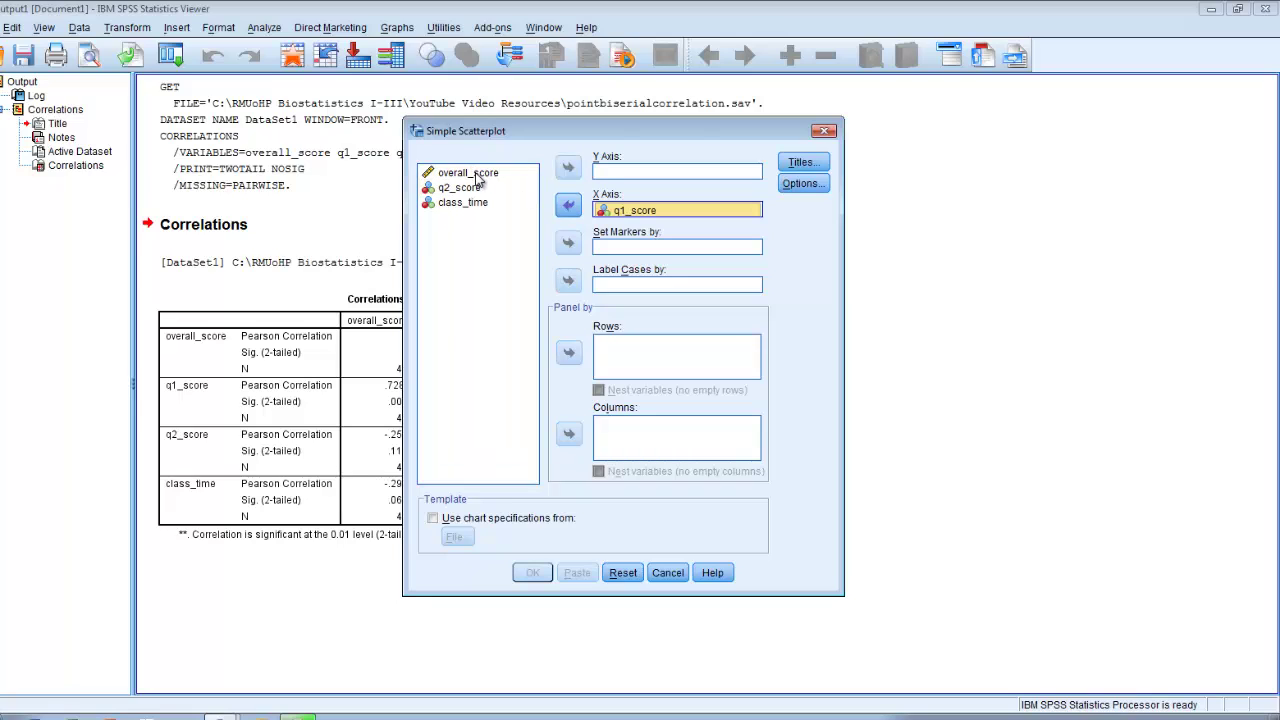
click(477, 174)
click(567, 169)
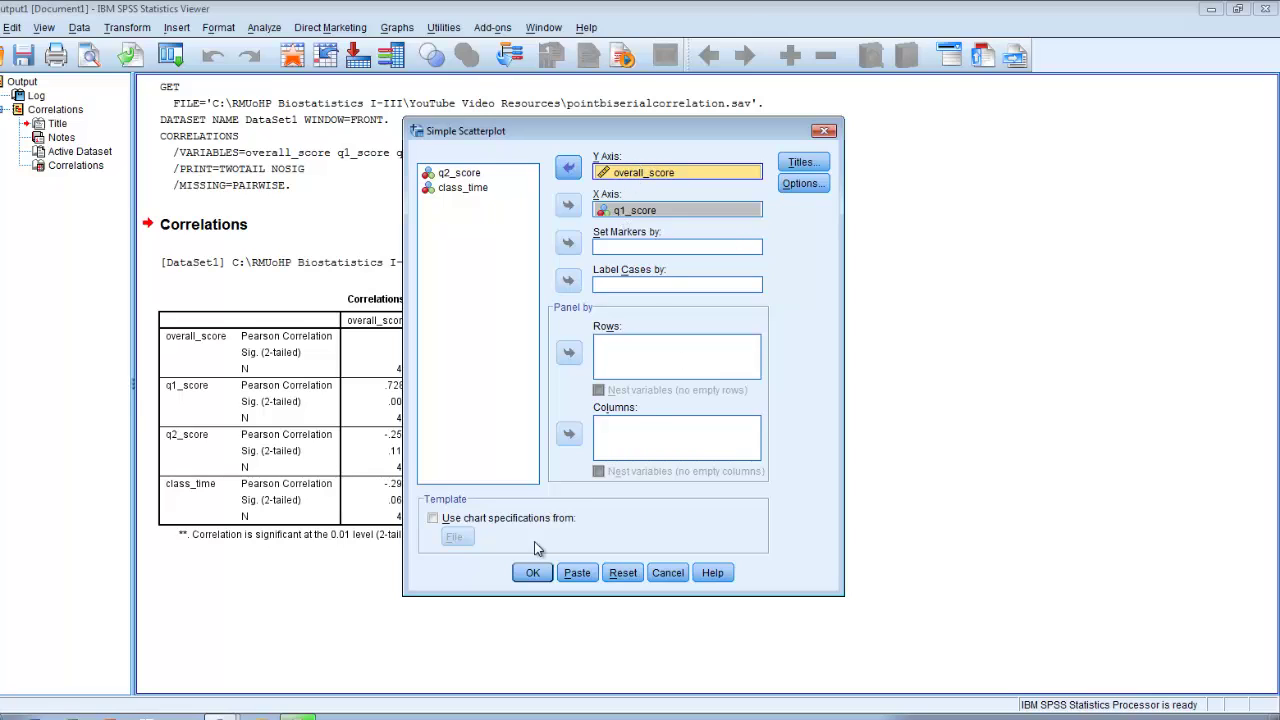
click(531, 572)
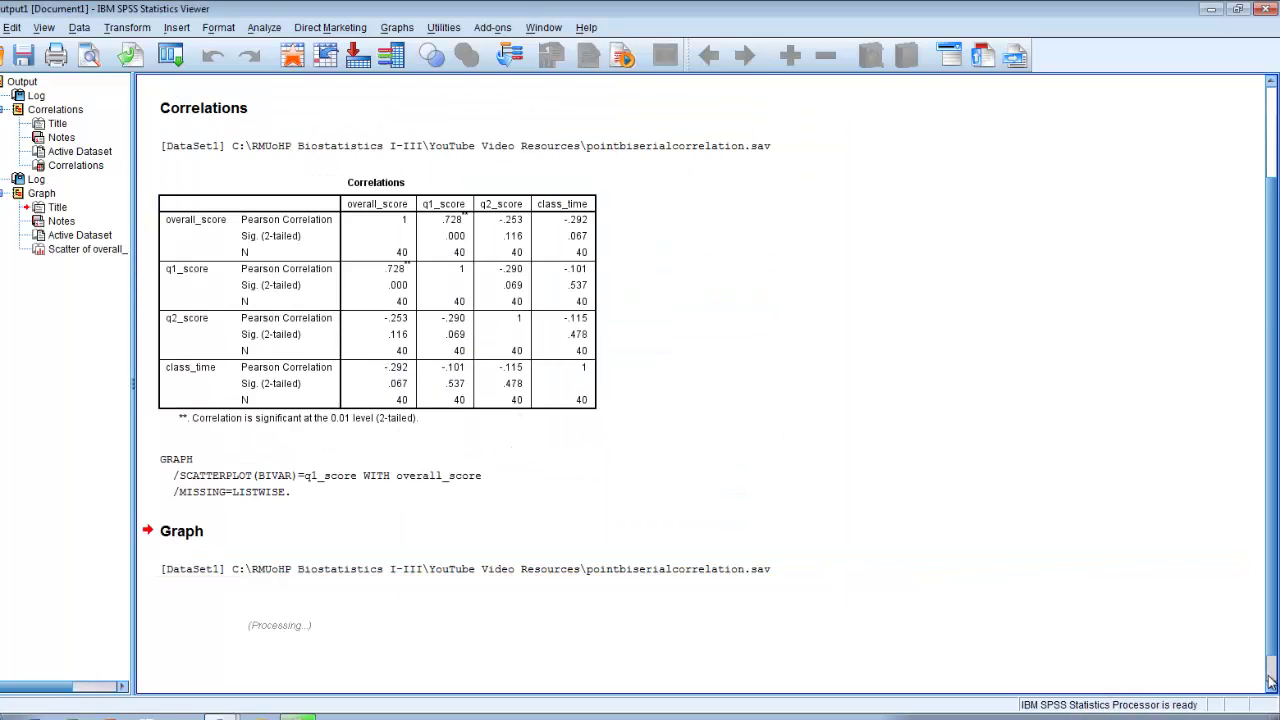
Add a linear fit line to the scatterplot of overall_score against q1_score and close the chart editor
click(1272, 688)
drag(1272, 688, 1272, 688)
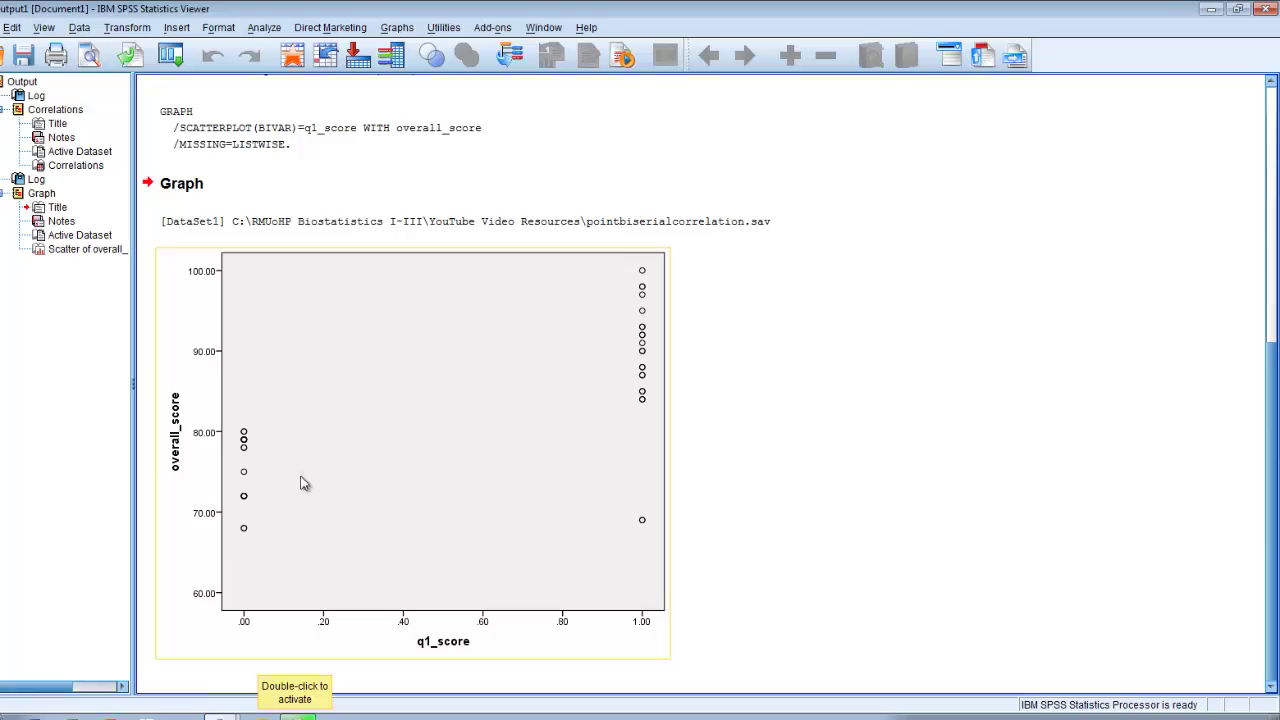
click(410, 420)
double_click(409, 415)
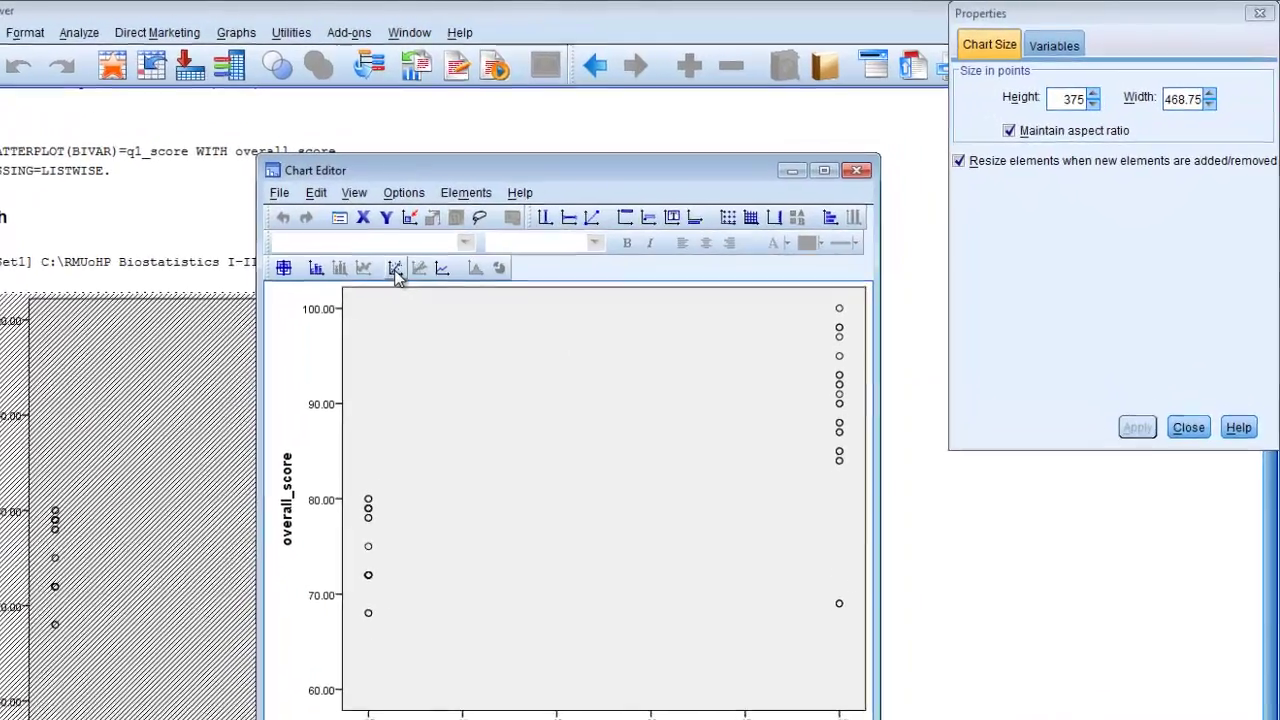
click(477, 245)
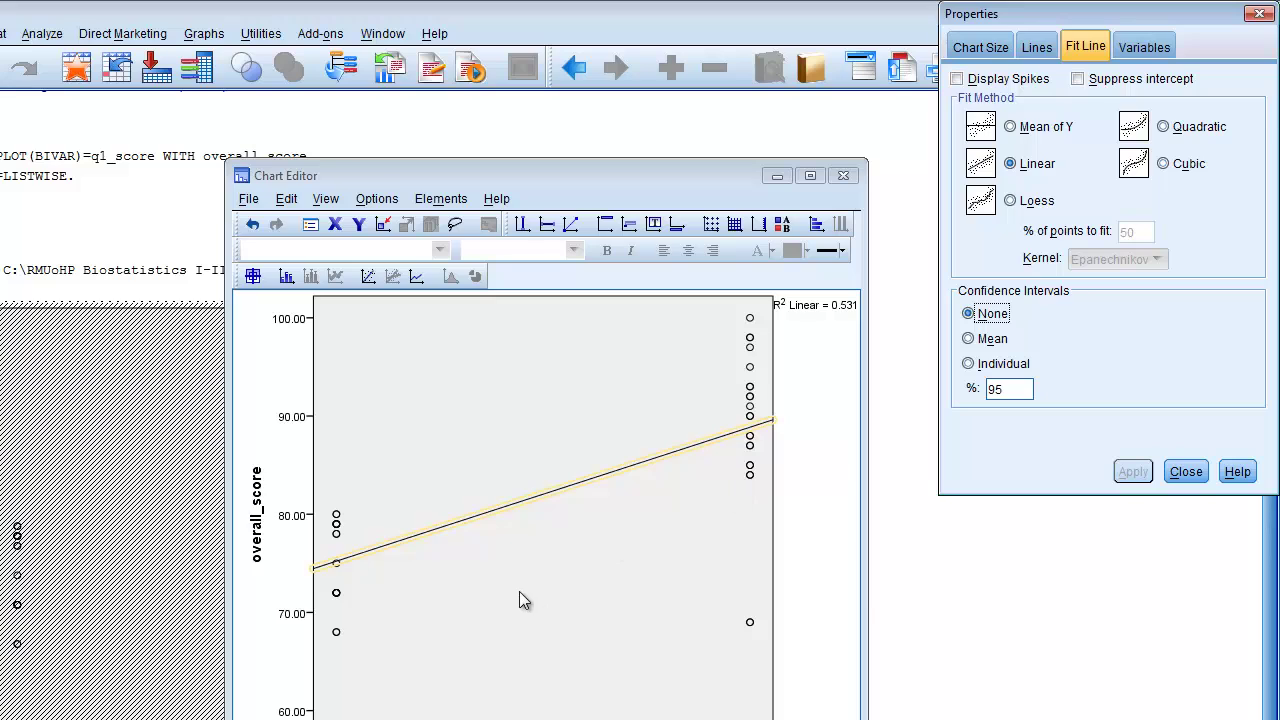
click(843, 175)
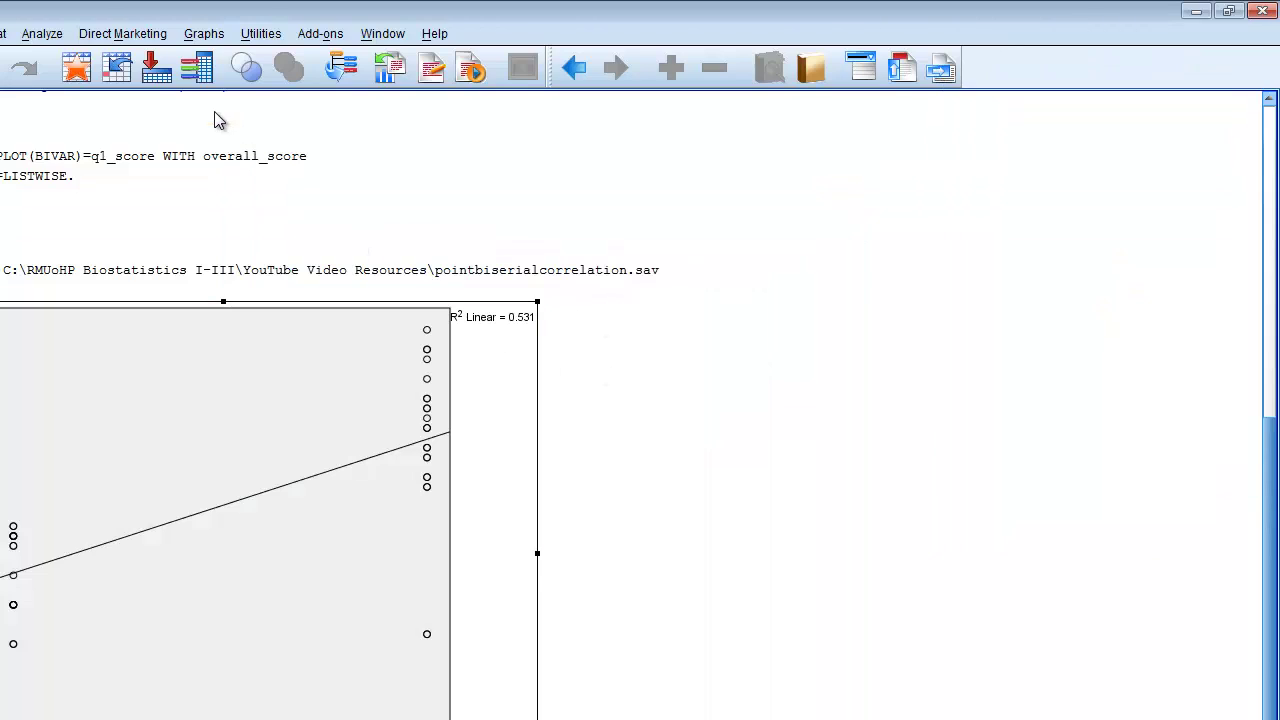
Create another simple scatterplot of overall_score, replacing q1_score with class_time on the X axis
click(205, 33)
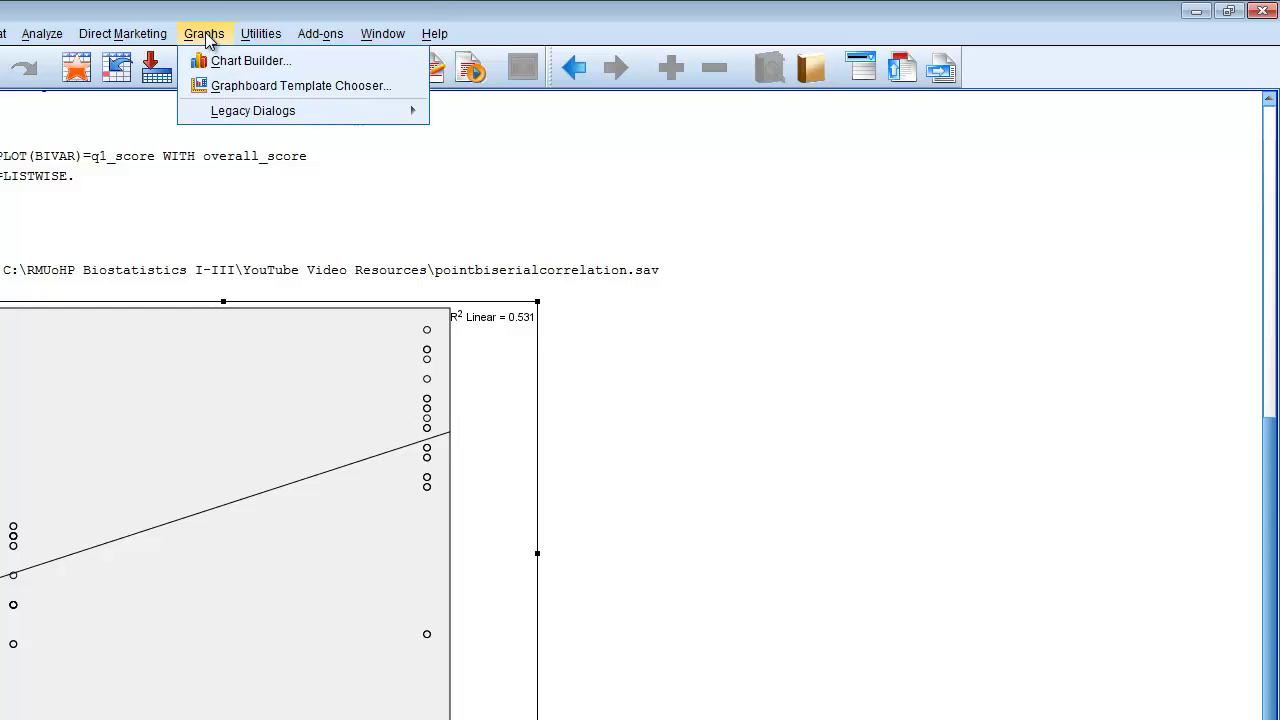
mouse_move(223, 112)
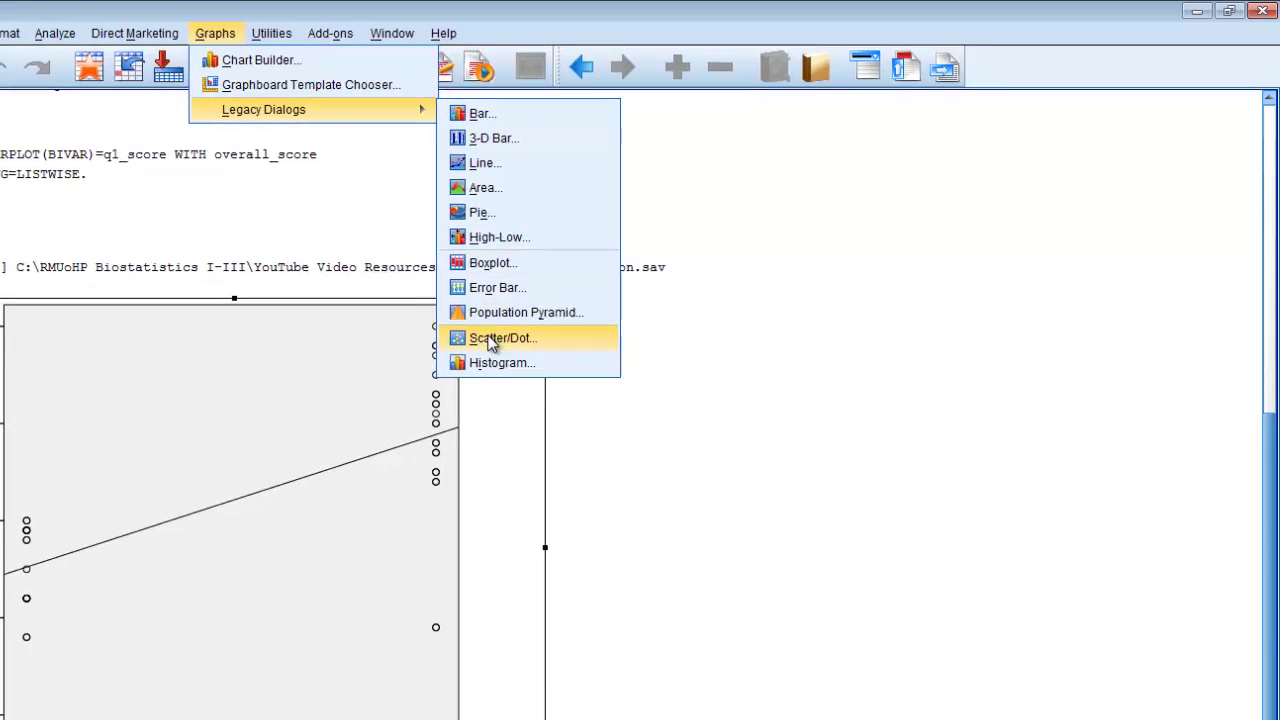
click(492, 339)
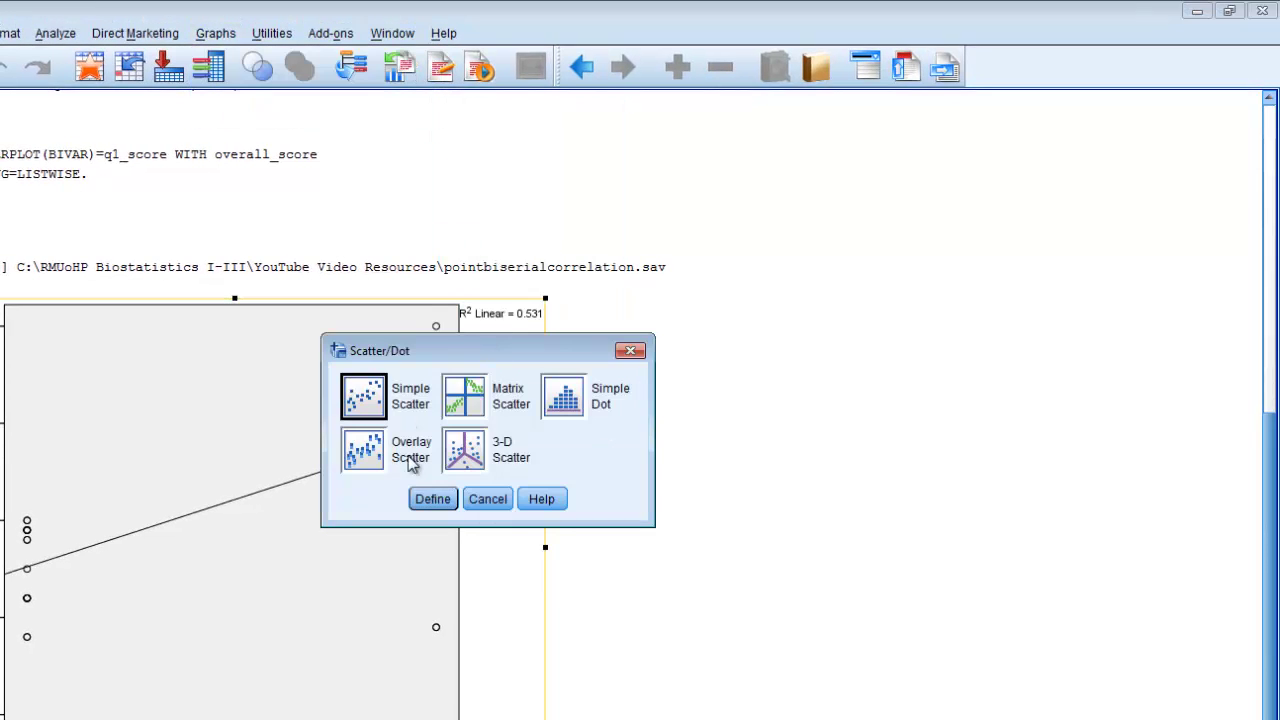
click(432, 498)
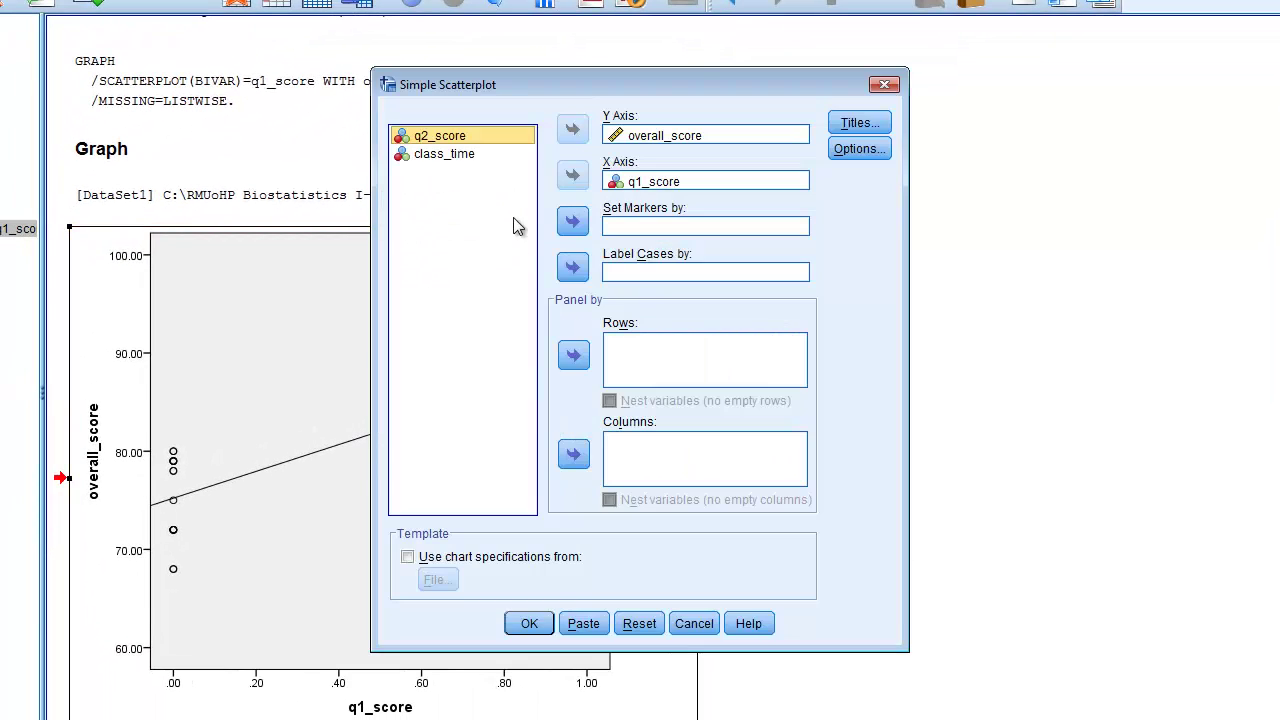
click(634, 184)
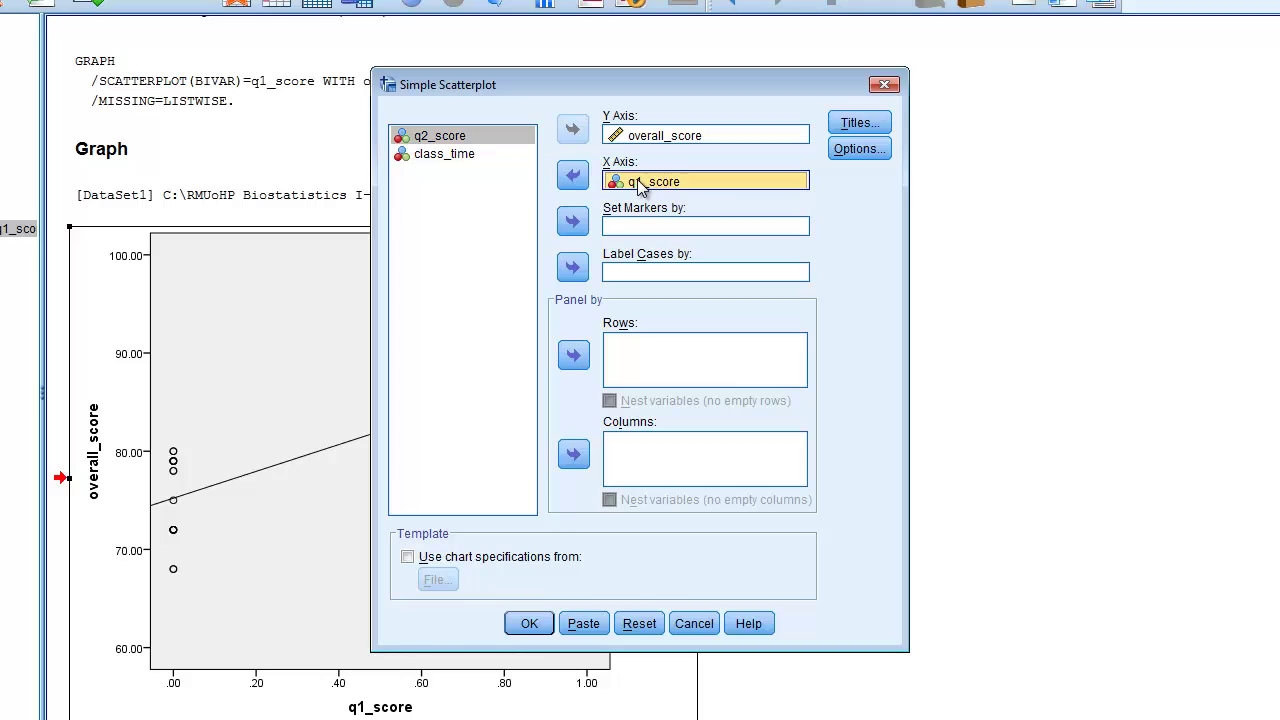
click(573, 177)
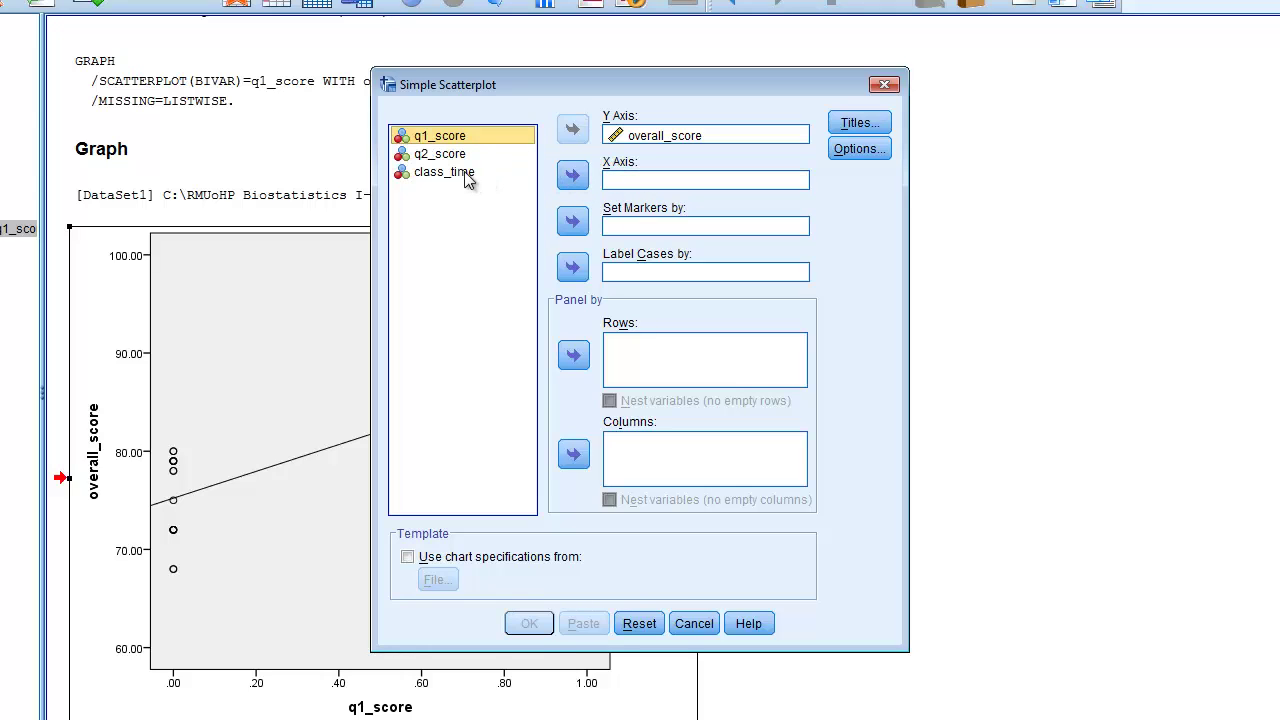
click(464, 174)
click(573, 178)
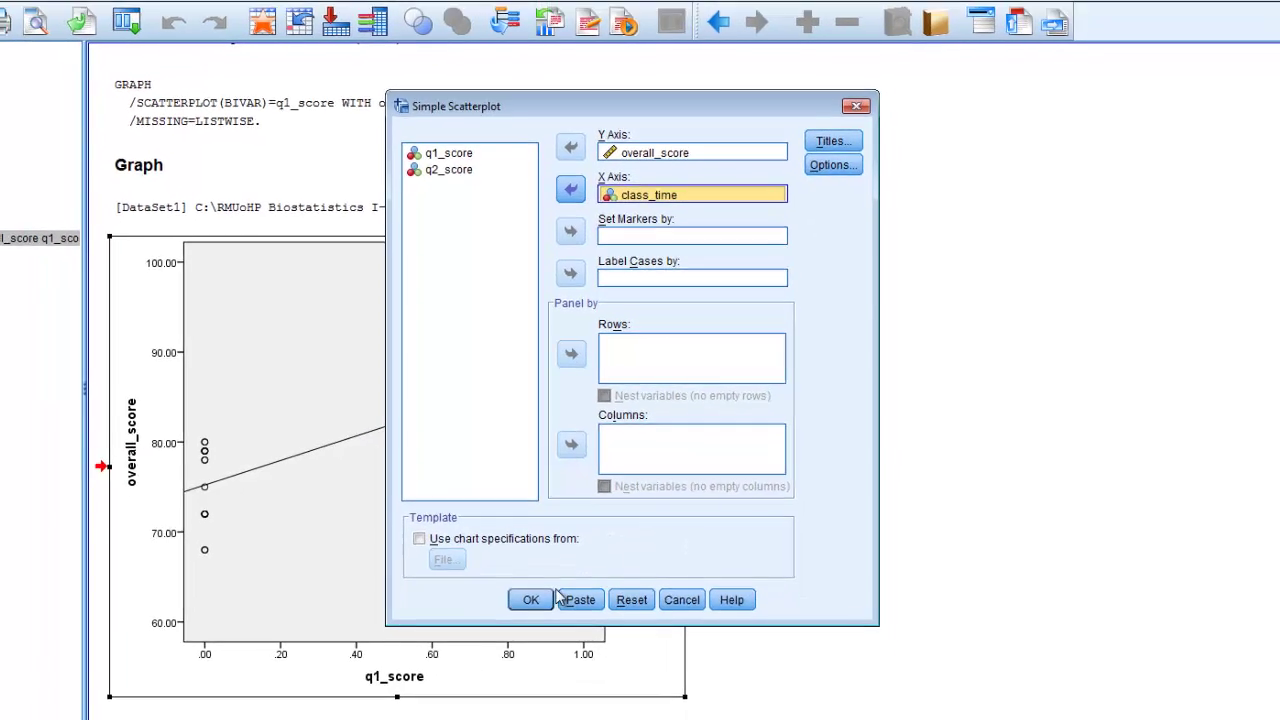
click(530, 599)
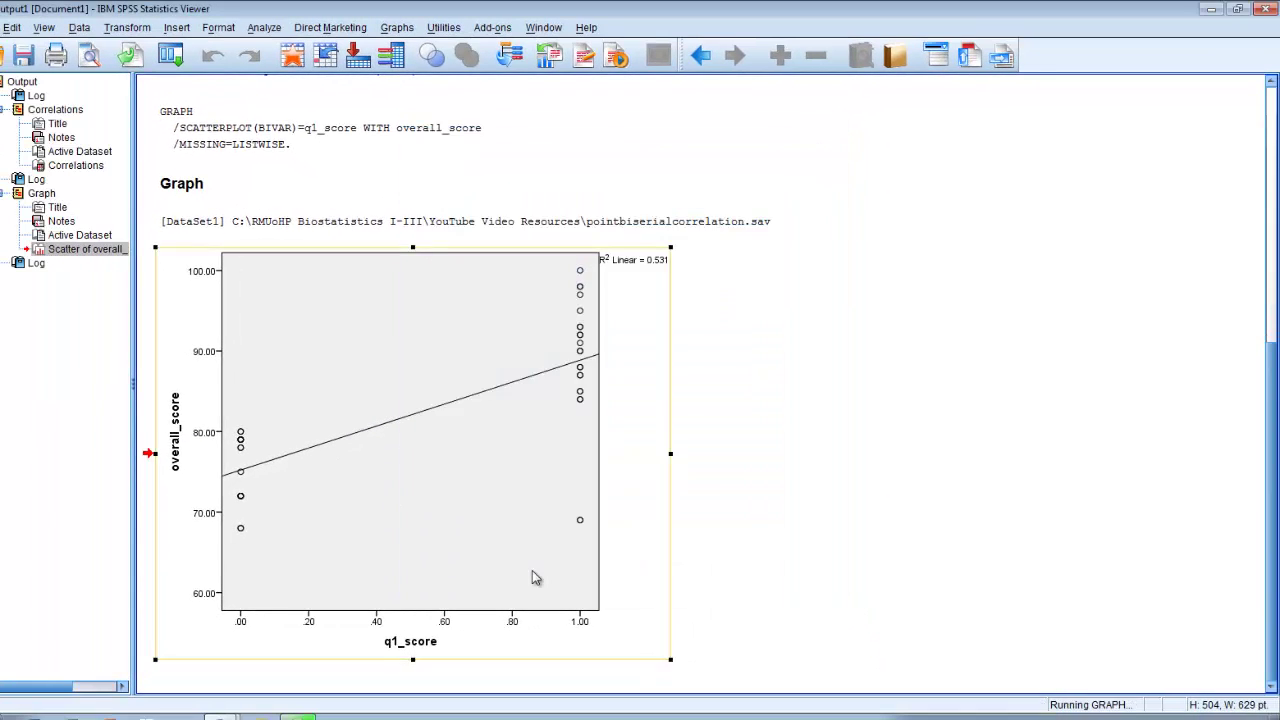
Add a linear fit line to the scatterplot of overall_score against class_time
click(1273, 688)
scroll(1273, 688, down, 5)
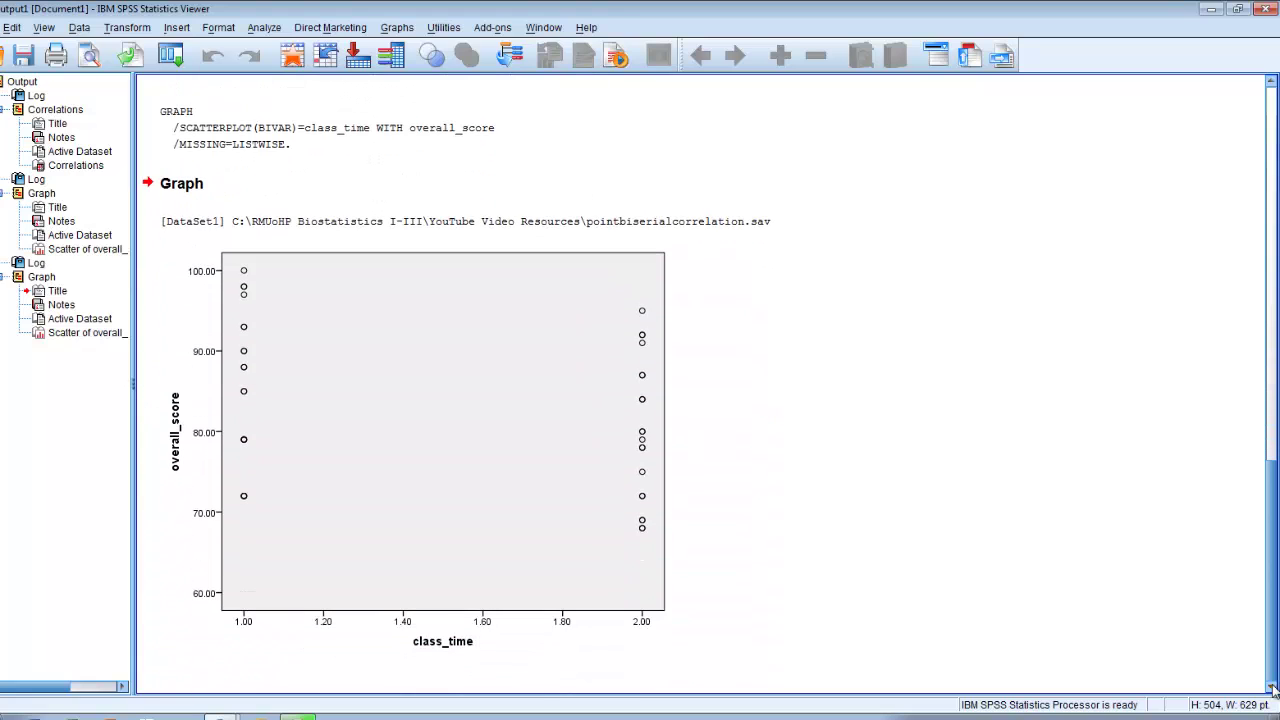
click(600, 525)
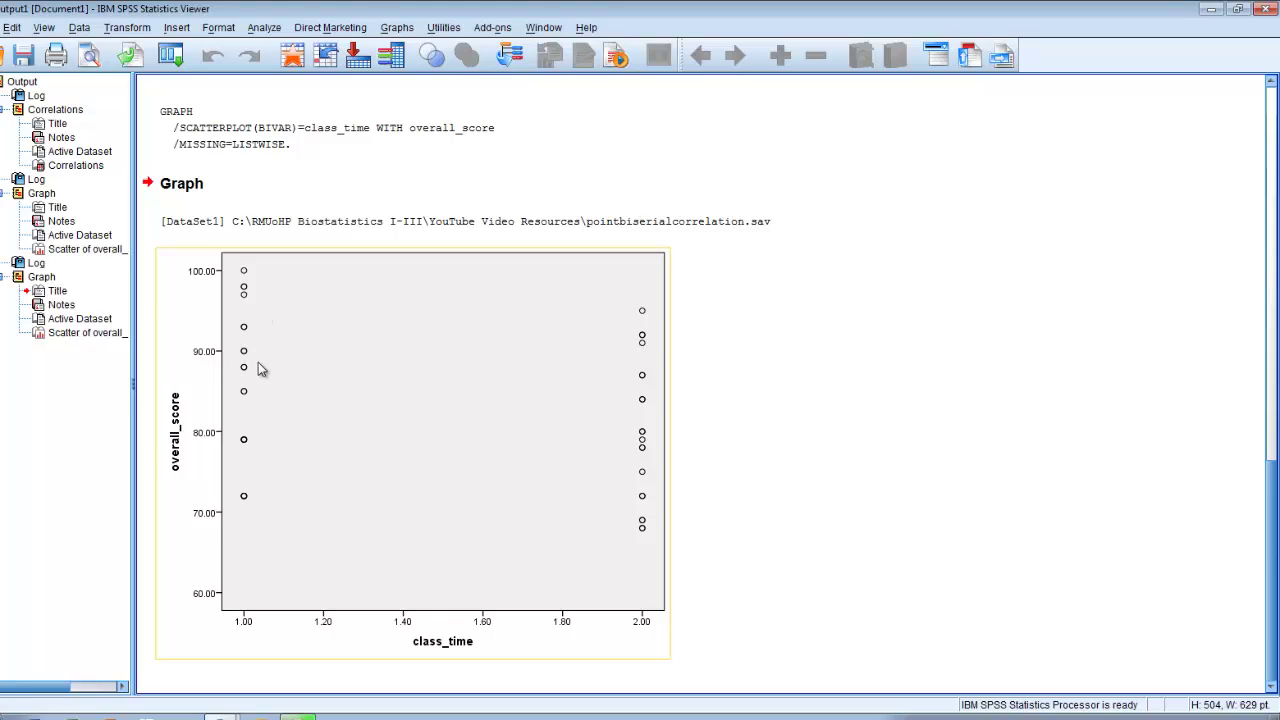
double_click(404, 379)
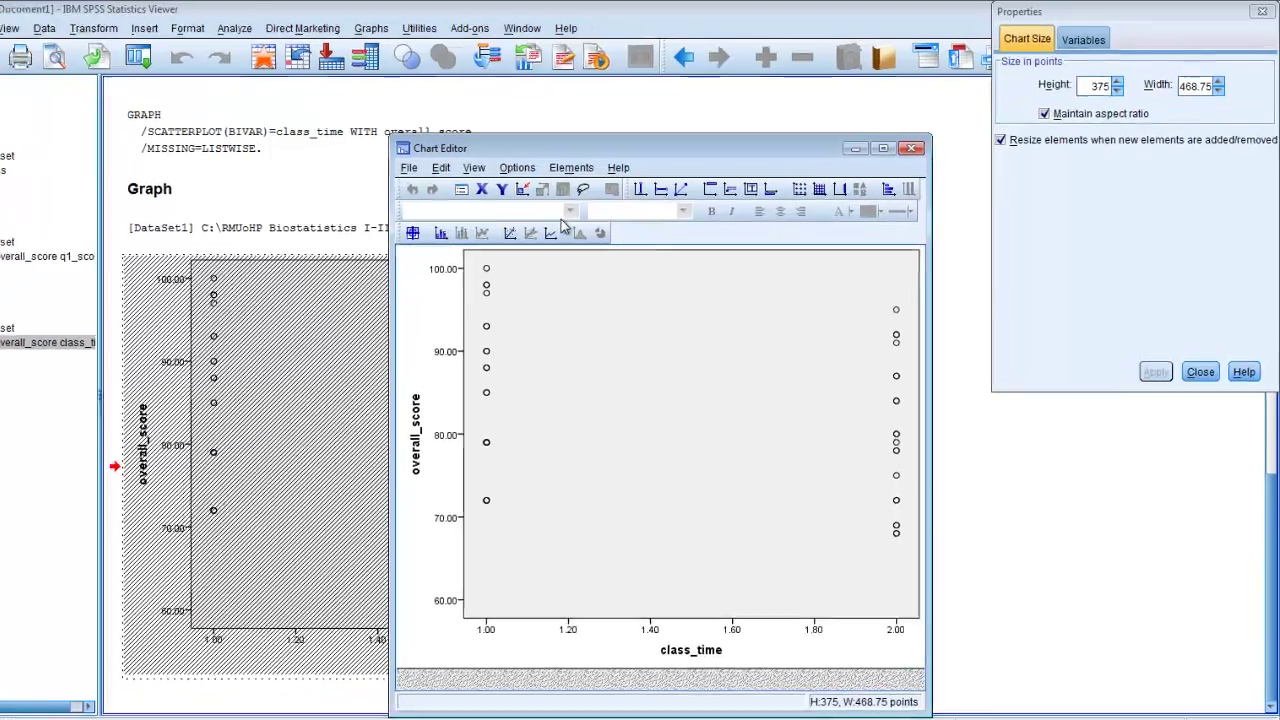
click(510, 233)
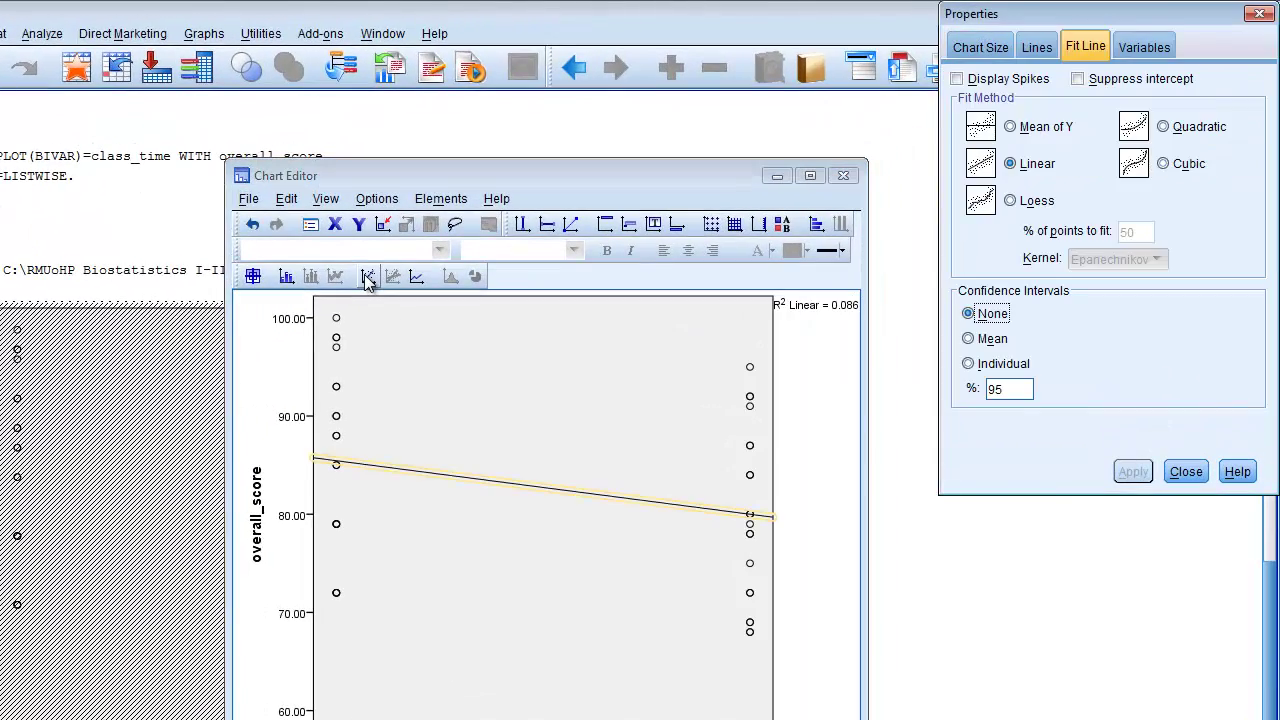